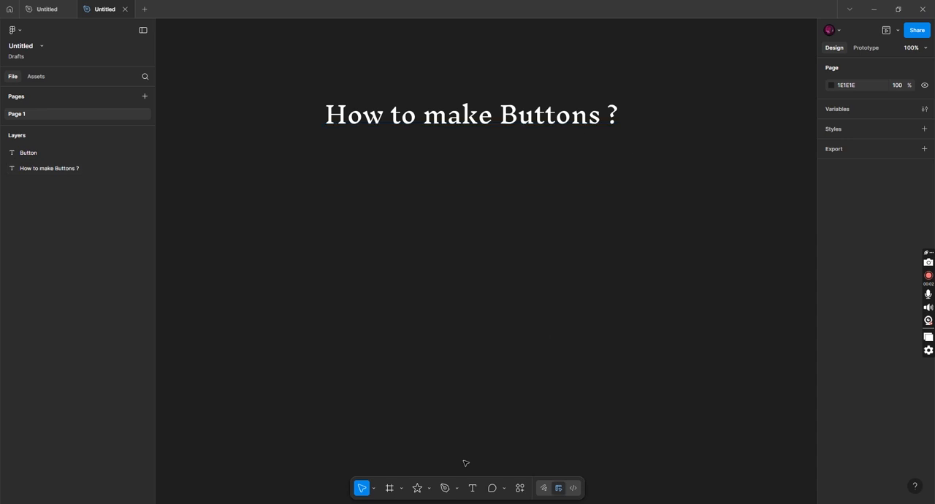
Draw a rectangle about 281 × 89 below the "How to make Buttons ?" heading
left_click(429, 490)
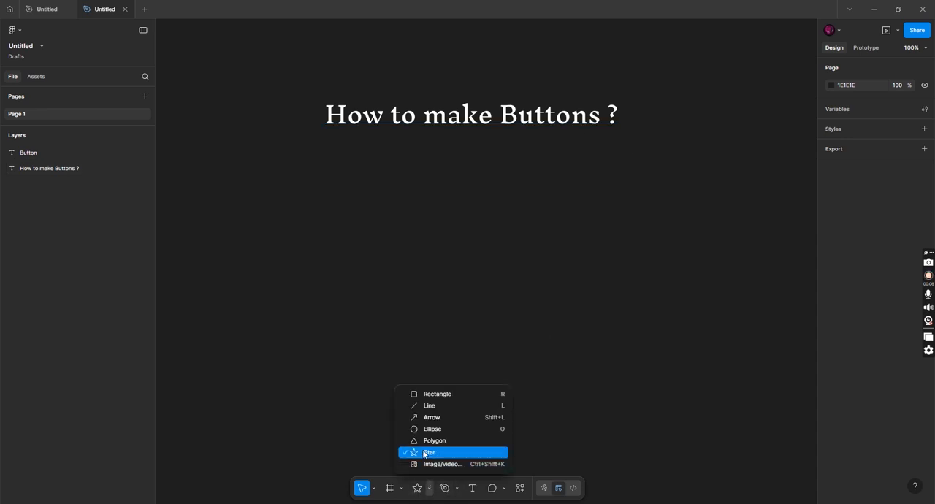
left_click(422, 394)
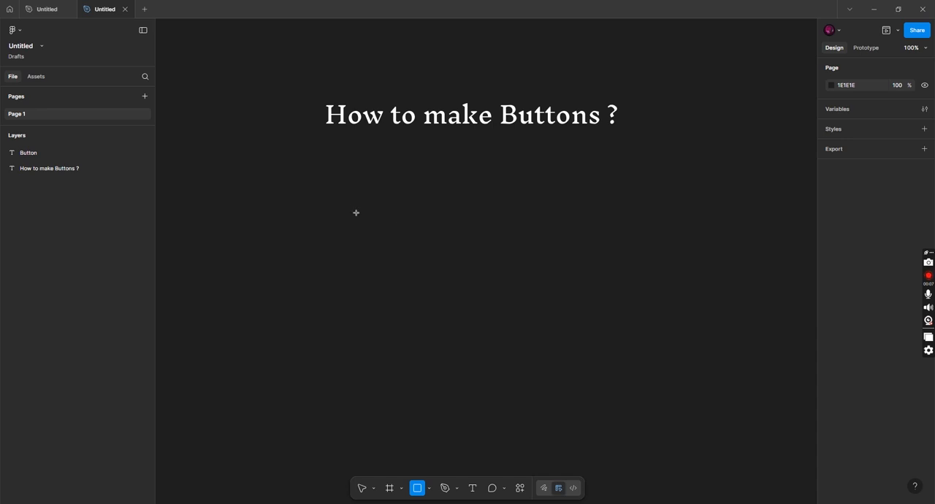
mouse_move(355, 204)
left_mouse_down()
mouse_move(453, 255)
mouse_move(493, 247)
left_mouse_up()
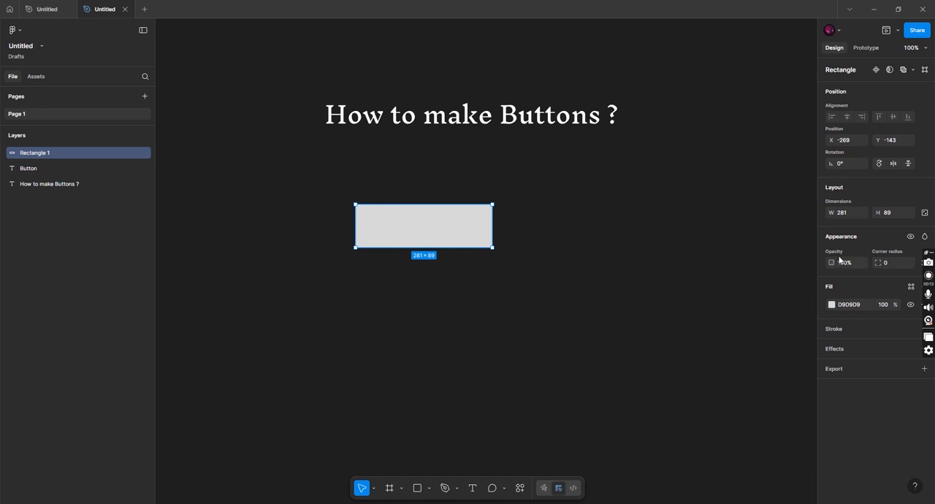
Set the rectangle's corner radius to 40 and nudge it slightly closer to the heading
left_click(892, 263)
type("40")
key("Return")
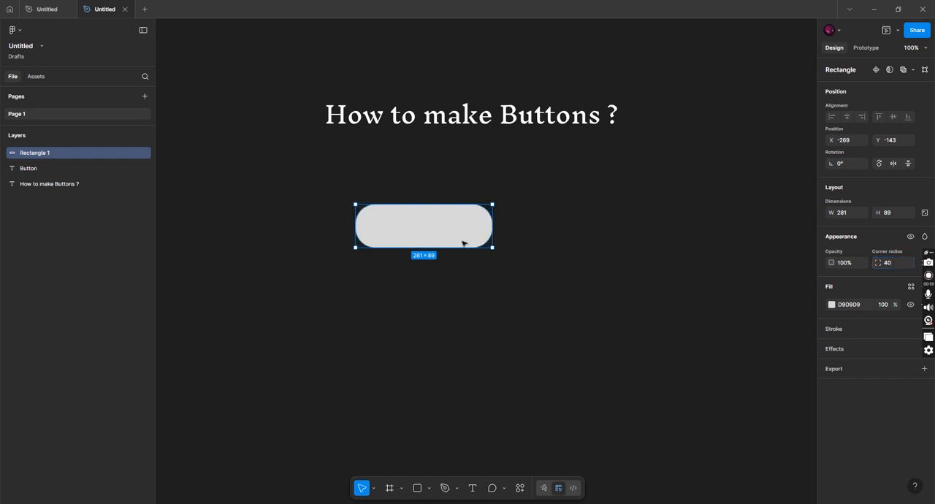
left_click_drag(461, 229, 459, 225)
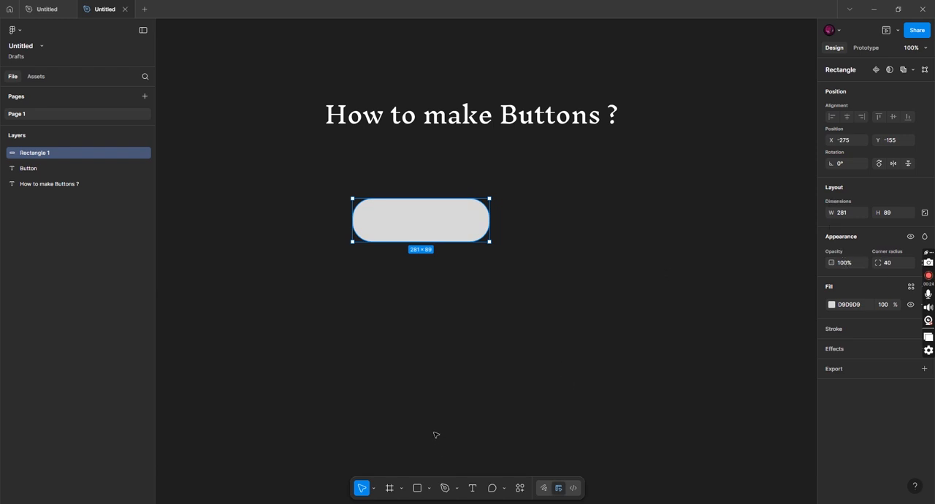
Add the text "Button" as a label and center it on the rounded rectangle
left_click(472, 488)
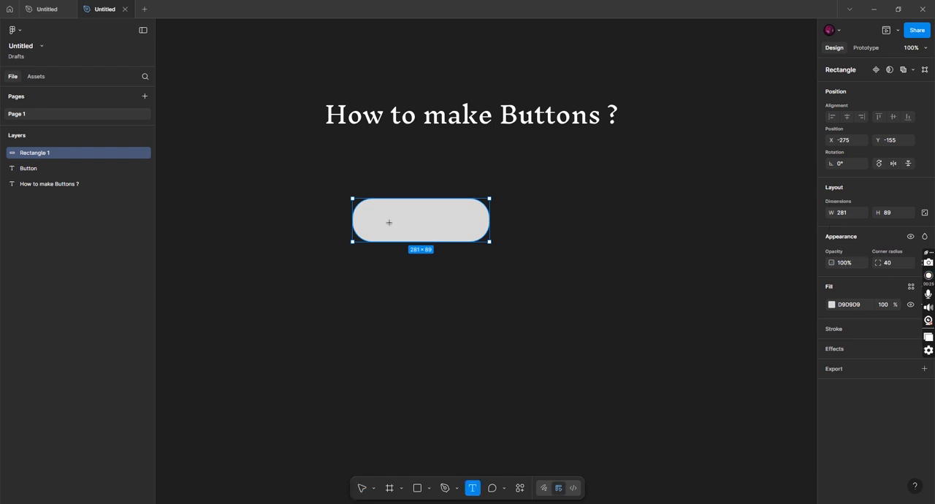
left_click(390, 222)
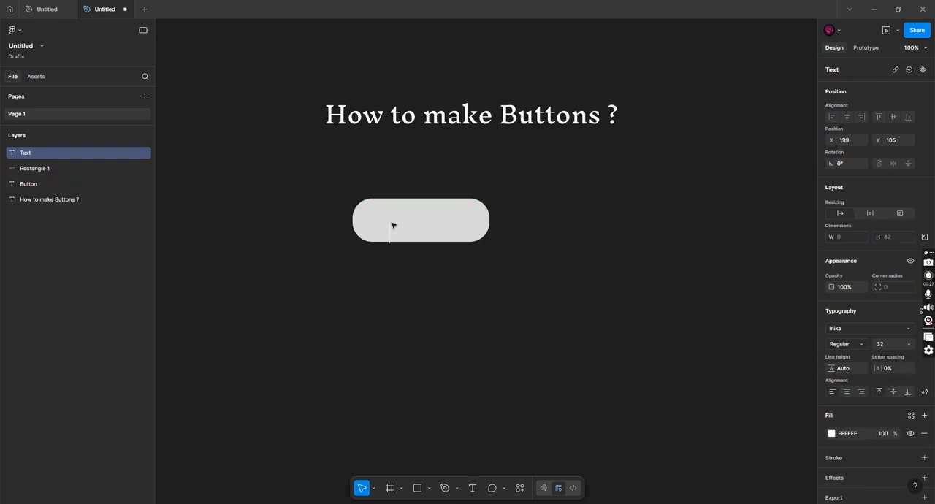
type("Button")
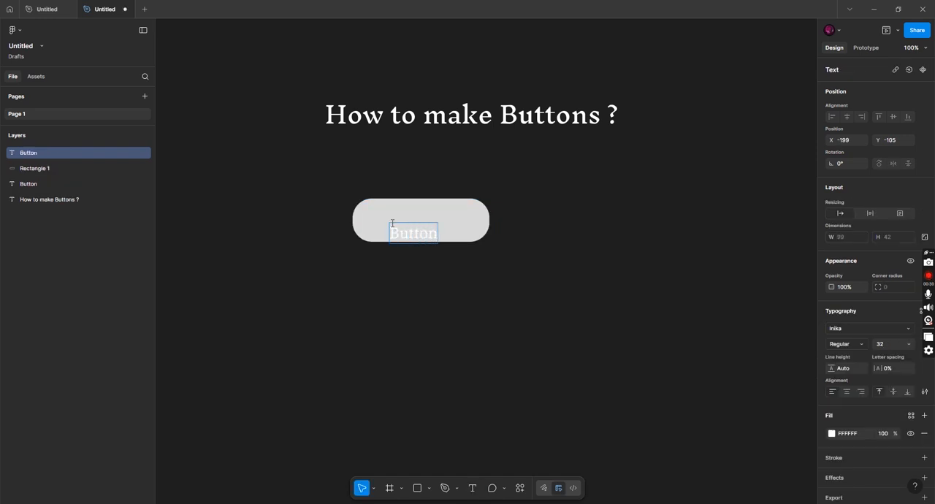
key("Escape")
left_click_drag(416, 230, 422, 220)
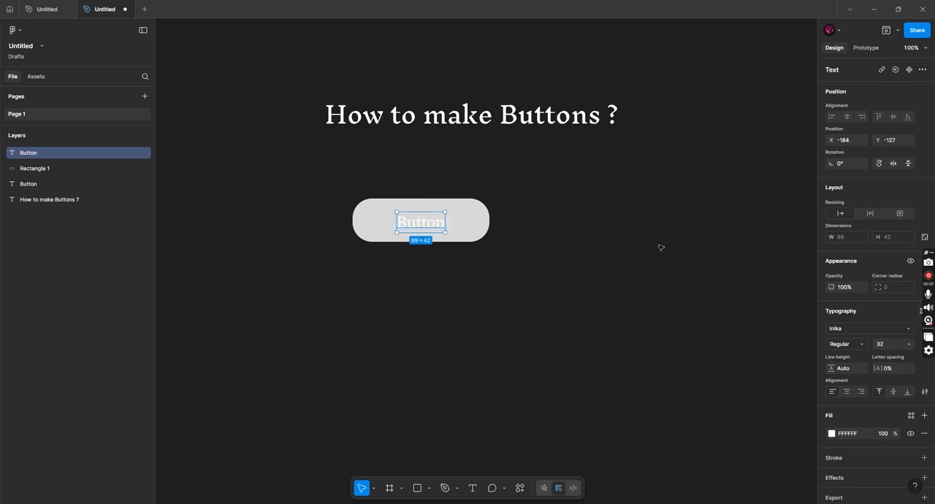
Change the rounded rectangle's fill to the blue 3354C0
left_click(486, 221)
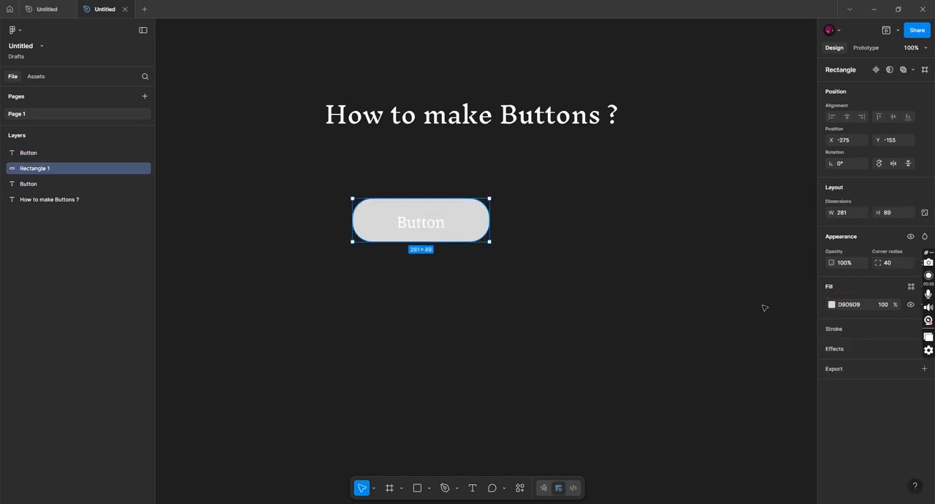
left_click(831, 304)
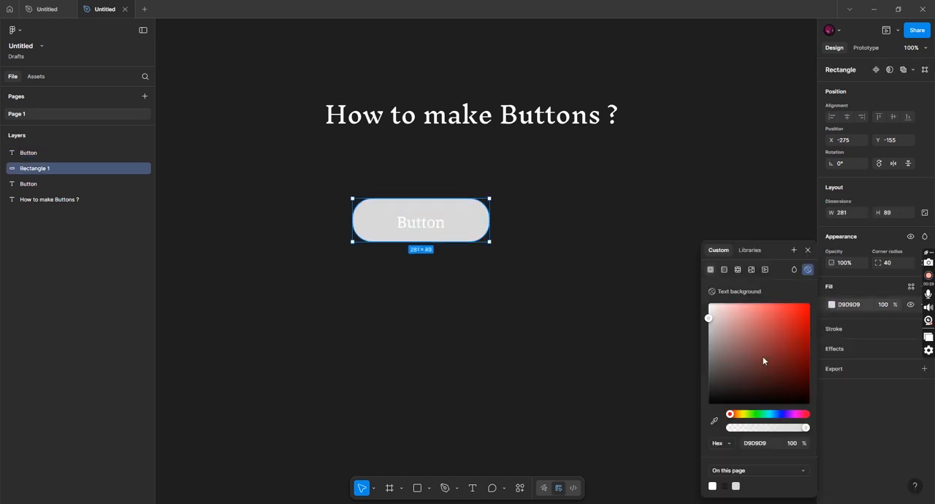
left_click(778, 414)
left_click_drag(777, 356, 784, 336)
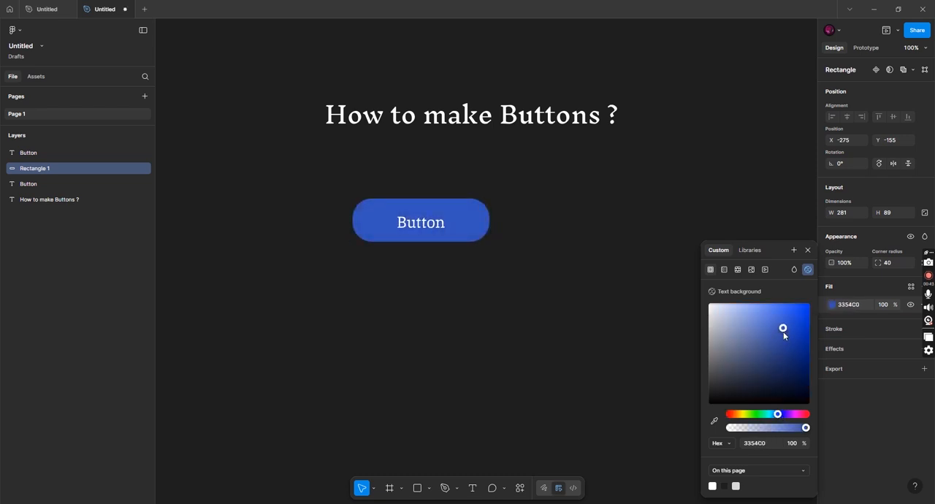
left_click(807, 250)
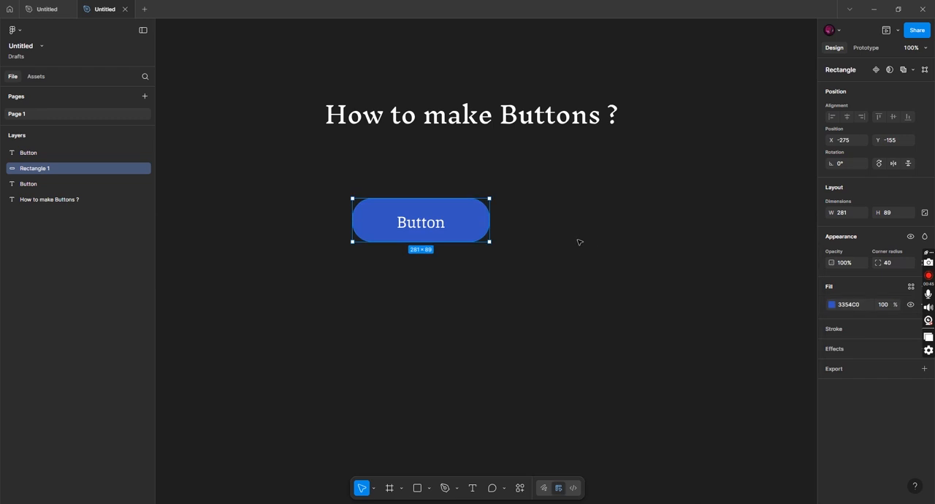
Frame Rectangle 1 together with the Button text layer beneath it, and place a duplicate of the frame directly below the original
left_click(43, 182, "shift")
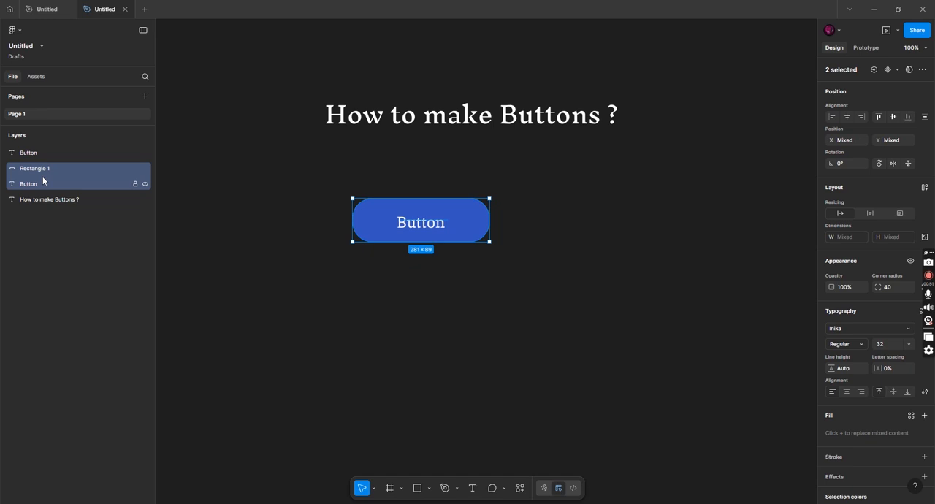
right_click(43, 180)
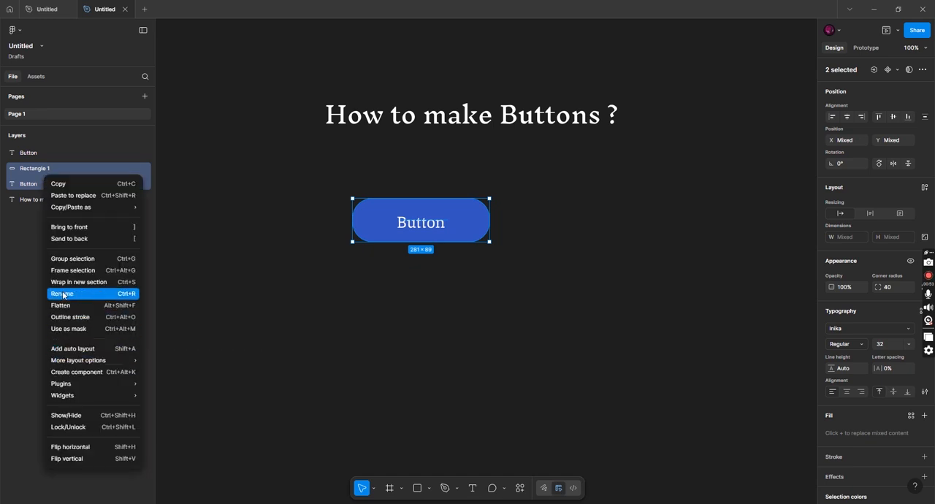
left_click(64, 271)
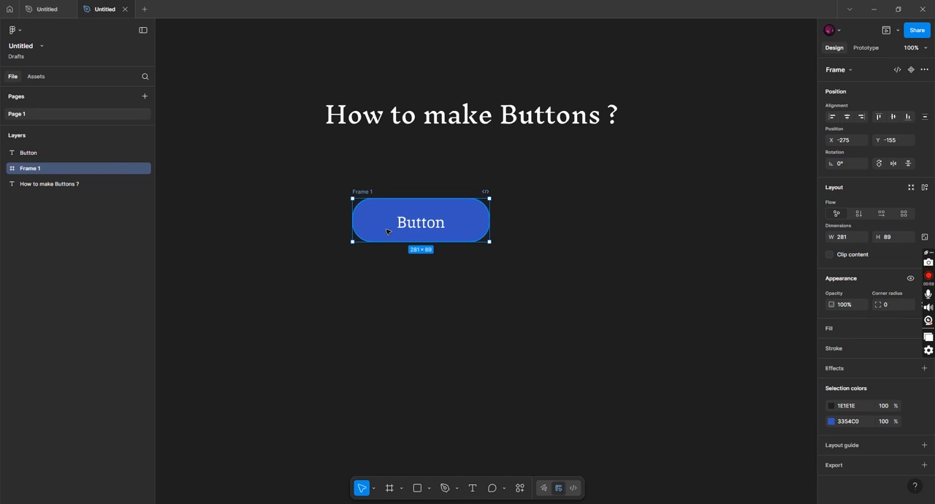
key("ctrl+d")
left_click_drag(562, 222, 404, 292)
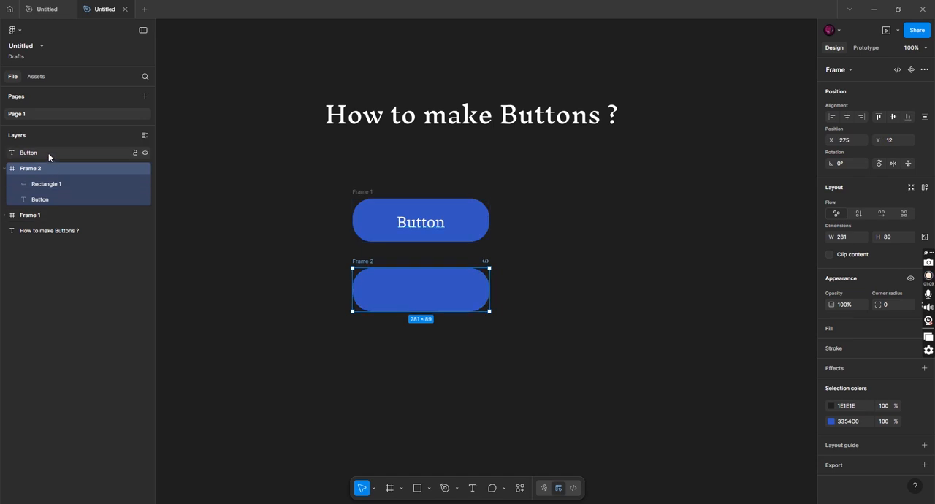
Move the topmost Button text layer into Frame 1
left_click_drag(43, 153, 43, 217)
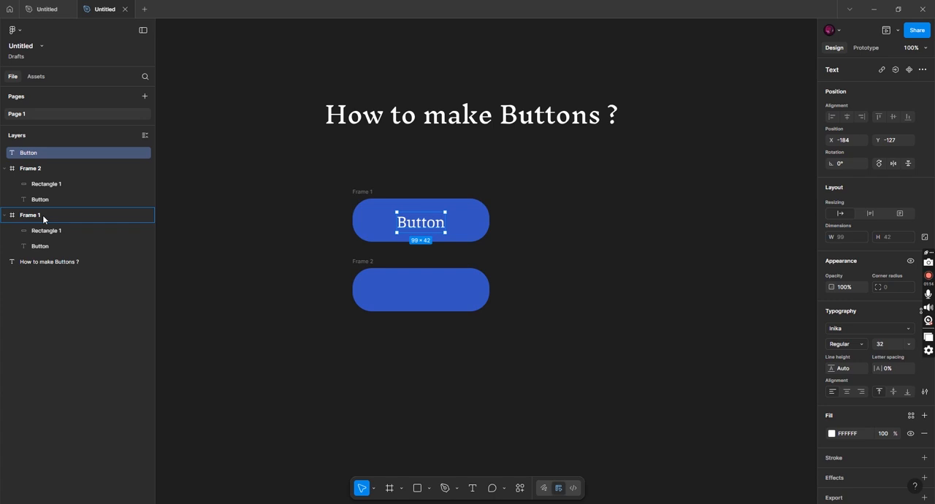
left_click_drag(43, 218, 43, 217)
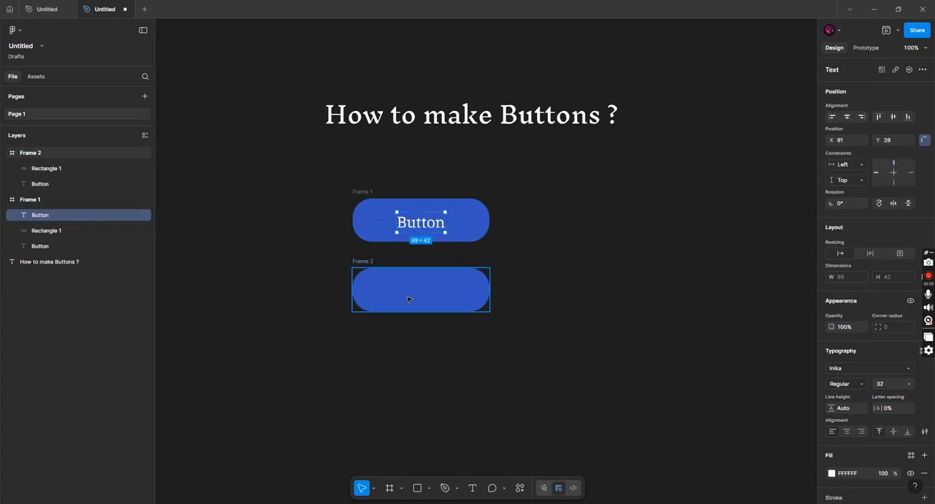
left_click(408, 299)
Copy the white Button label from Frame 1 into Frame 2 and center it on the second rounded rectangle
left_click(418, 222)
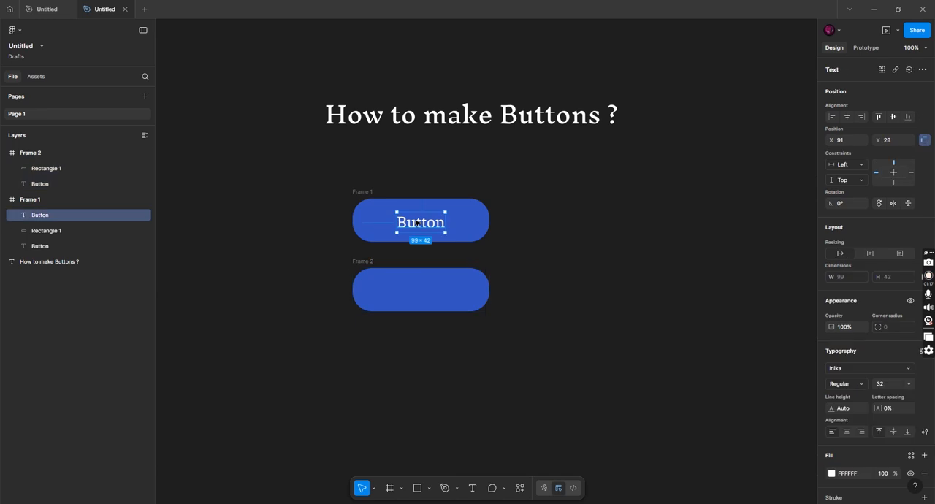
right_click(418, 223)
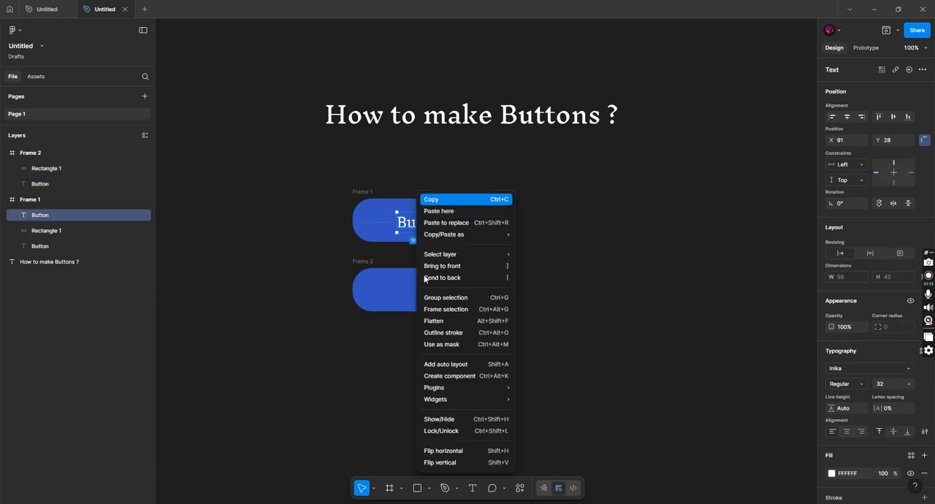
left_click(429, 202)
left_click(407, 289)
right_click(407, 289)
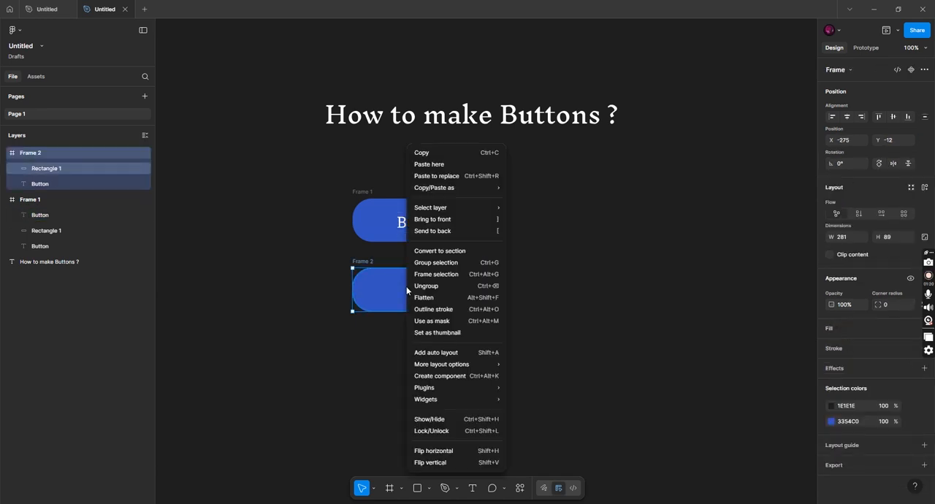
left_click(424, 164)
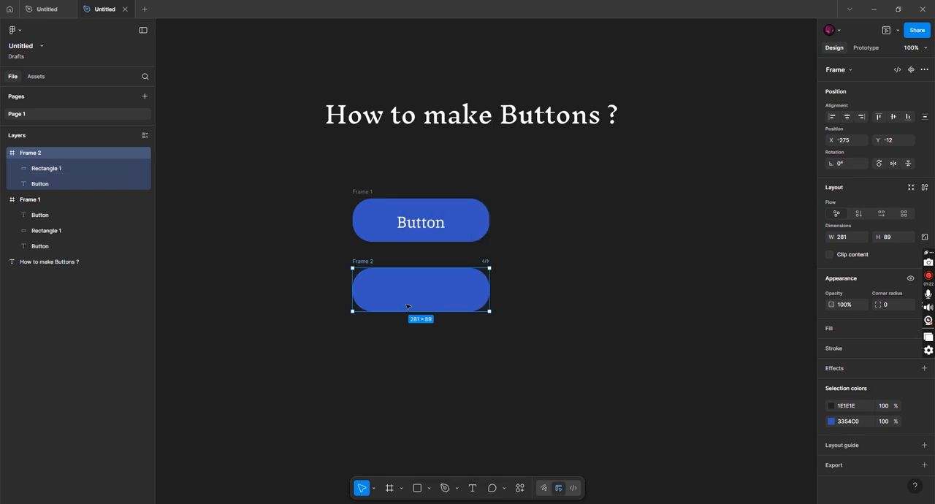
left_click_drag(420, 320, 399, 287)
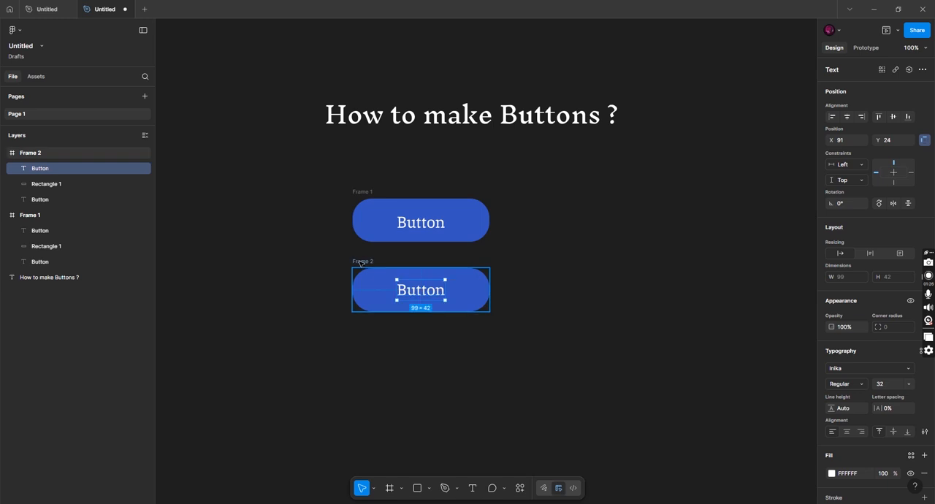
Recolor the blue in Frame 2 to the purple A933C0
left_click(360, 262)
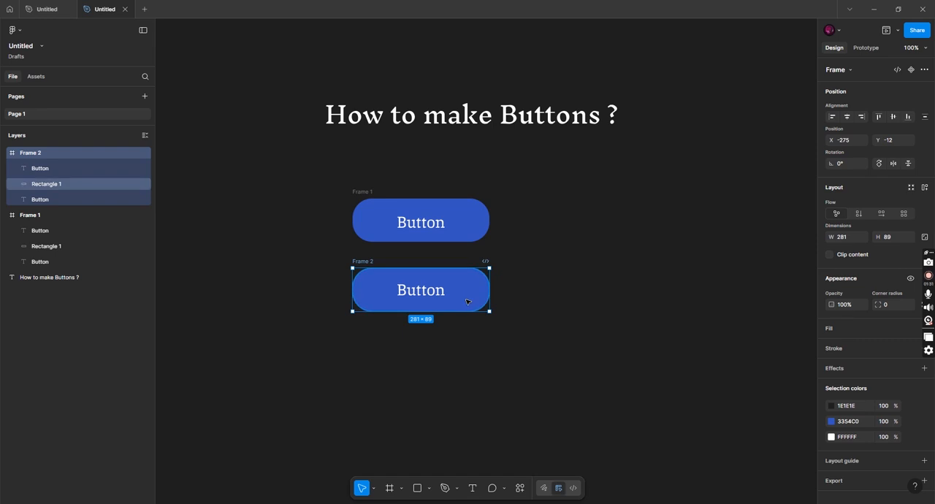
left_click(831, 421)
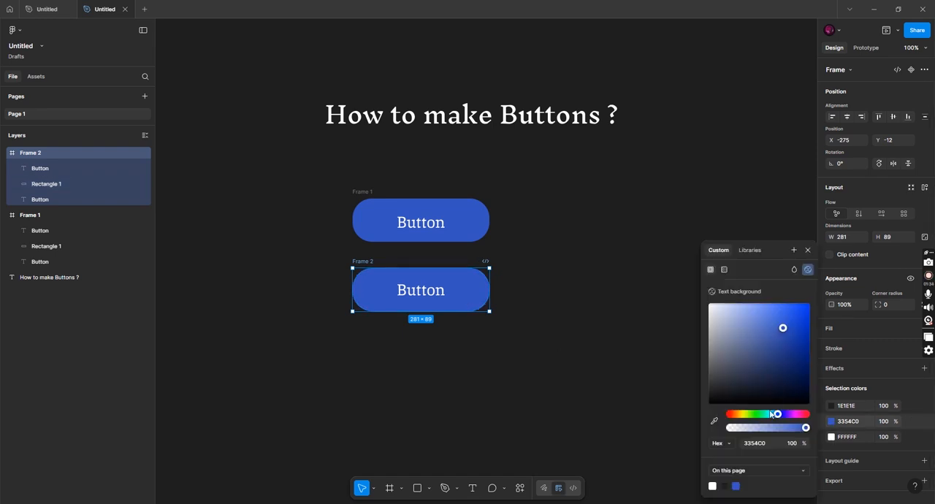
left_click_drag(786, 416, 791, 415)
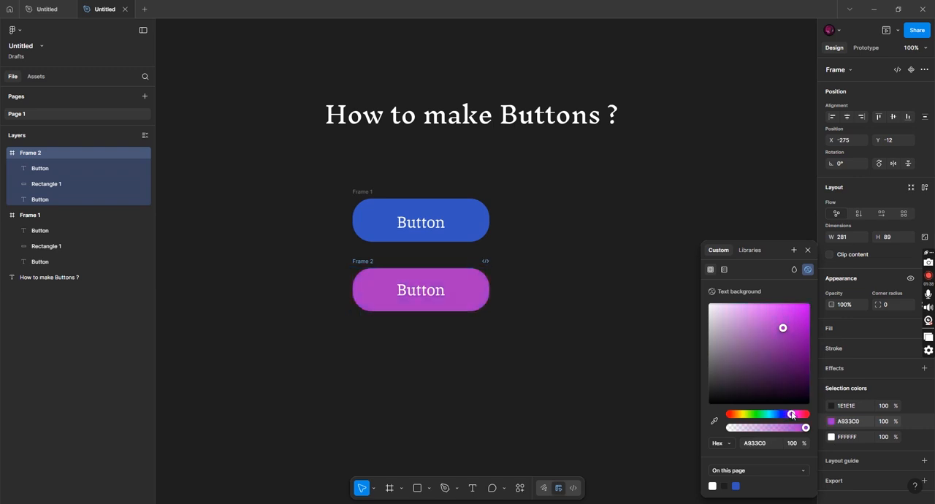
left_click(807, 250)
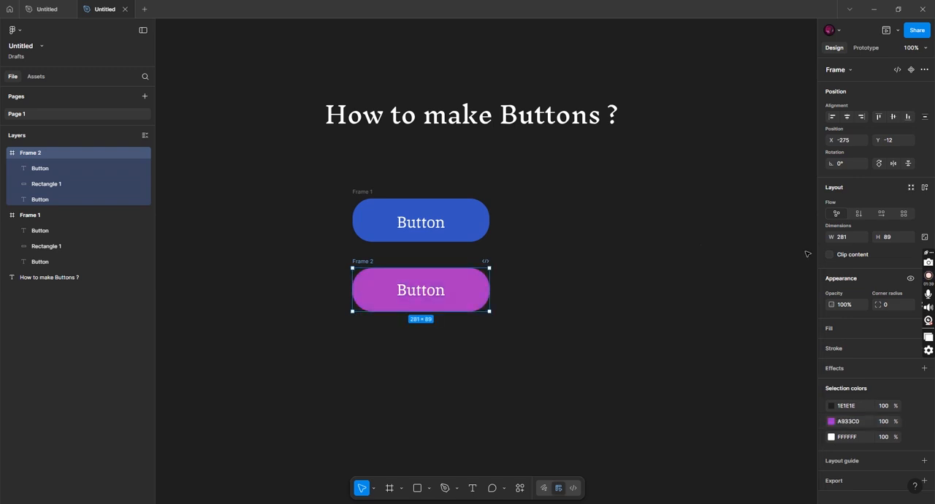
Draw a star about 26 × 21 before the label in the purple button and rotate it to -18°
left_click(429, 488)
left_click(425, 451)
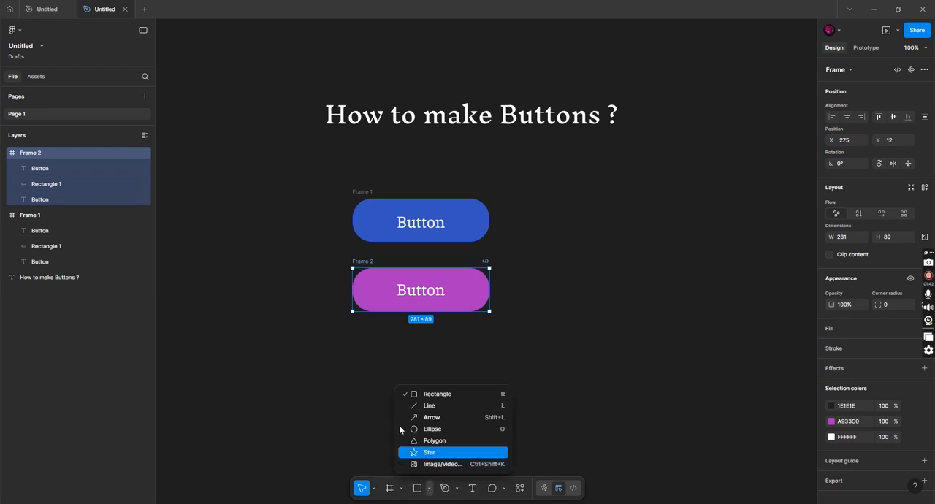
left_click_drag(366, 290, 376, 300)
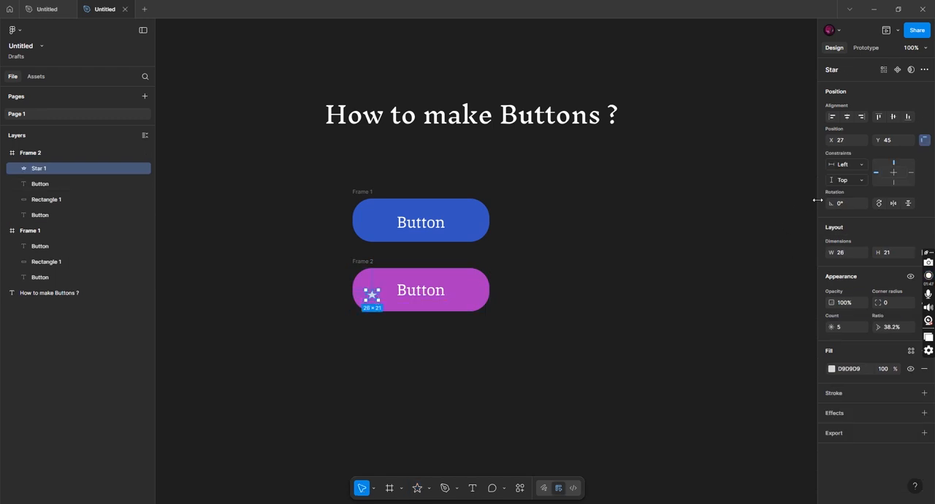
left_click_drag(832, 203, 845, 207)
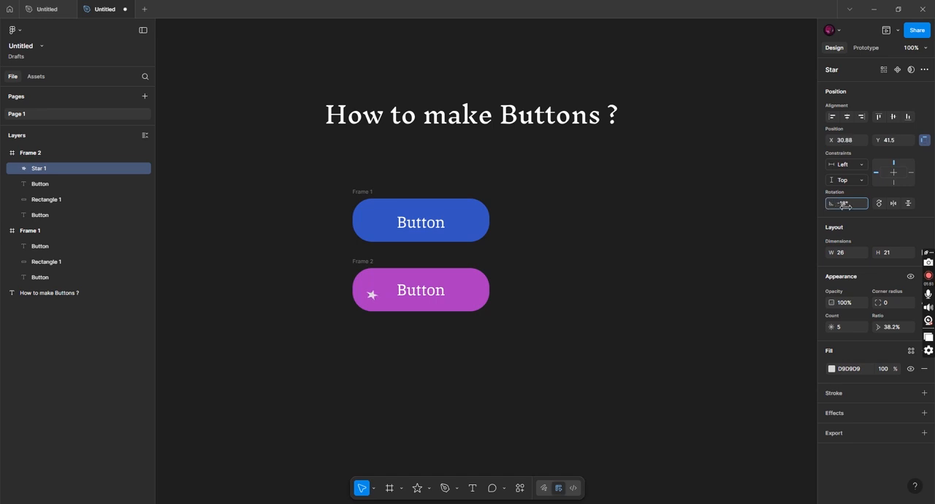
Change the star's fill to the blue-violet 3A04FE
left_click(831, 369)
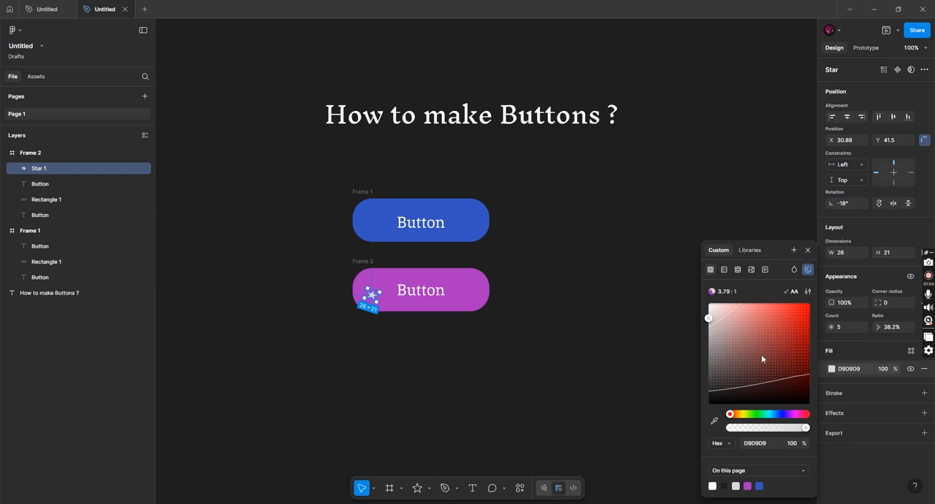
left_click_drag(763, 352, 807, 303)
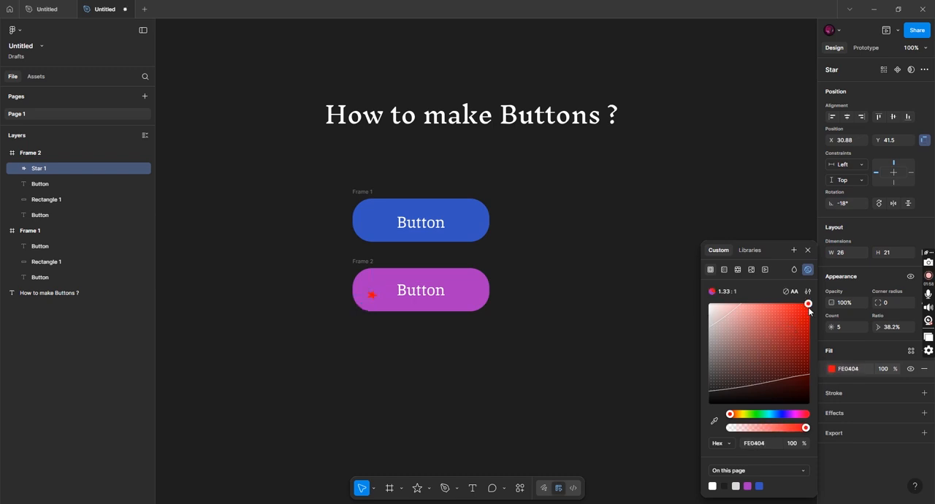
left_click(781, 415)
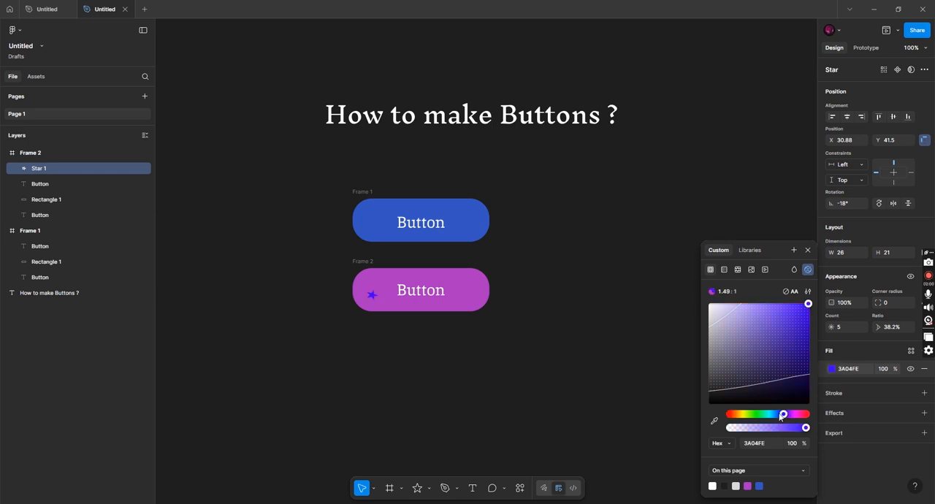
left_click(808, 251)
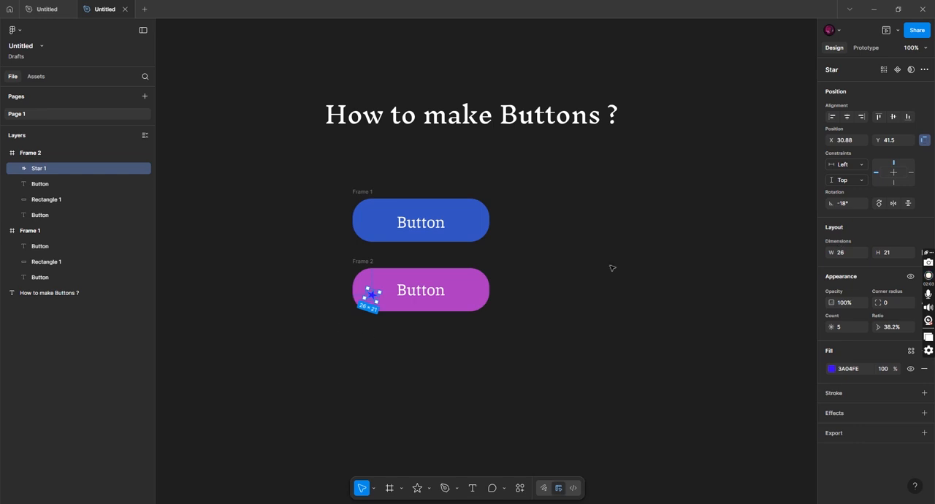
Set the star's width to 21
left_click(847, 256)
key("BackSpace")
type("21")
key("Return")
Duplicate the star twice, placing one copy at X 51.49, Y 21 and the other at X 64.49, Y 47
key("ctrl+d")
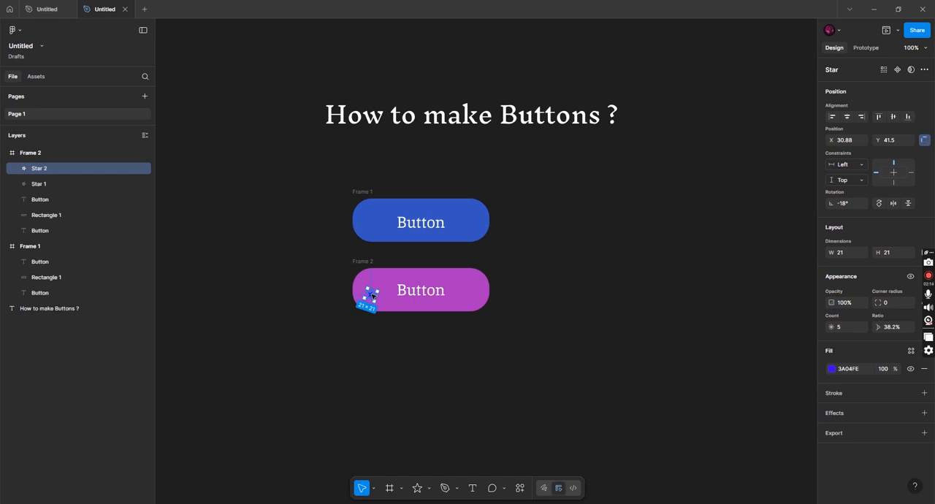
left_click_drag(377, 294, 383, 288)
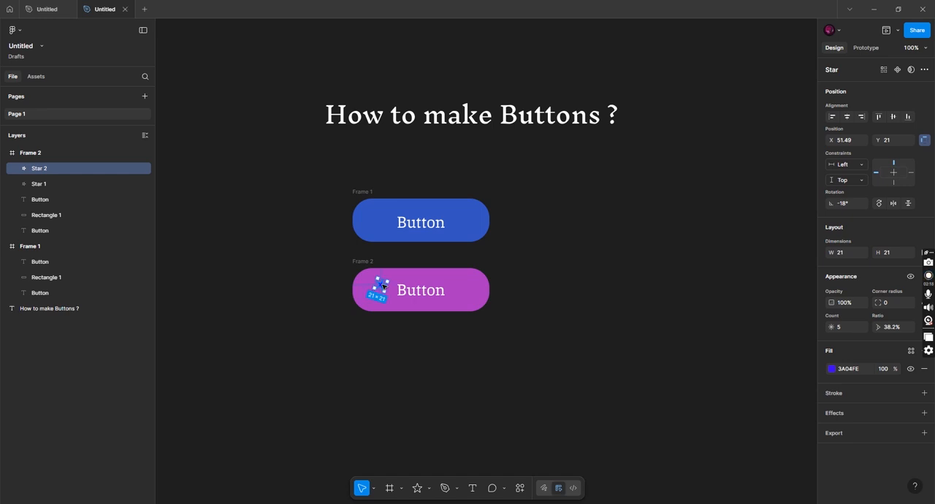
key("ctrl+d")
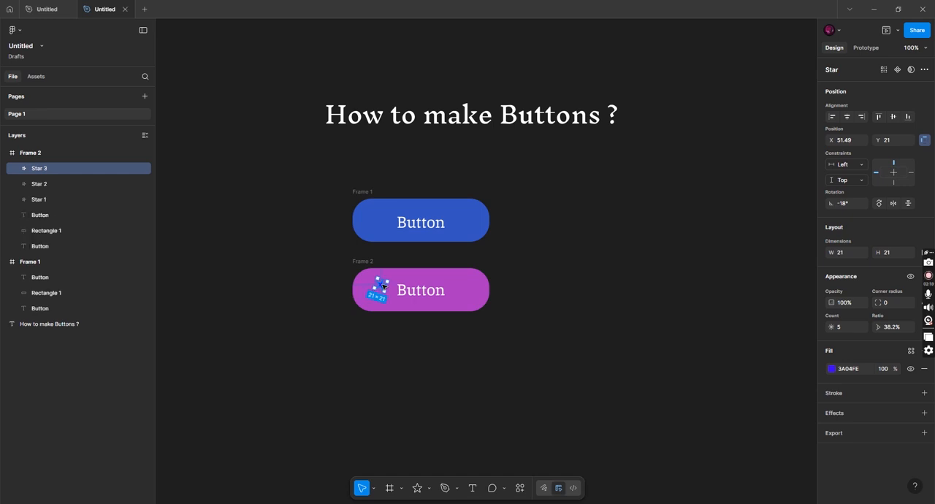
left_click_drag(387, 295, 389, 298)
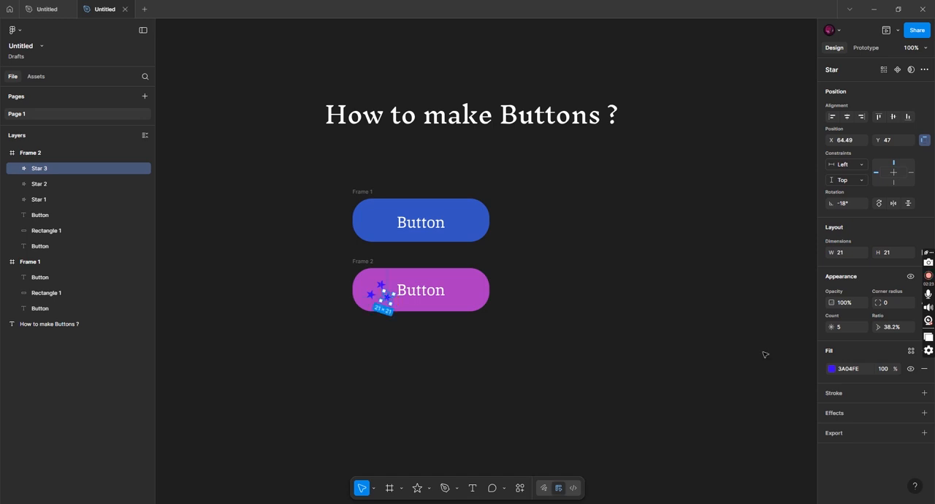
Recolor the lower star copy green 04FE57 and the upper star copy orange FE8904
left_click(831, 369)
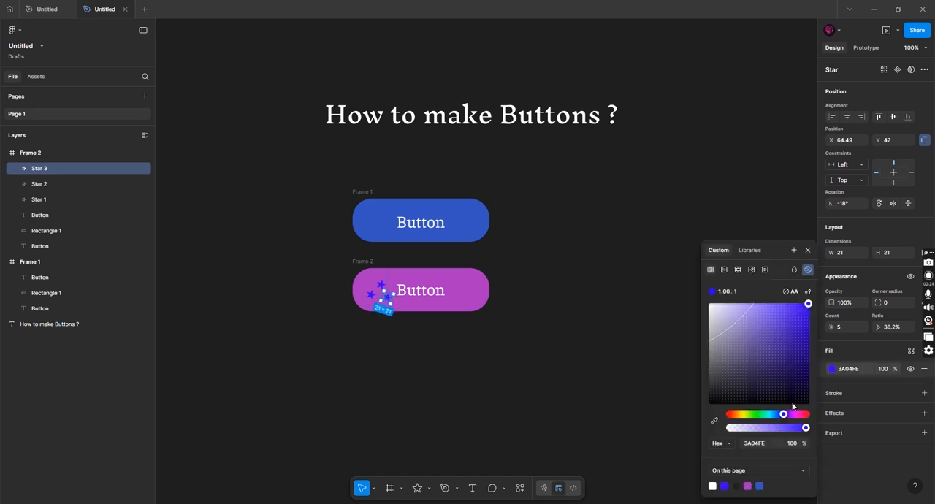
left_click_drag(786, 417, 762, 417)
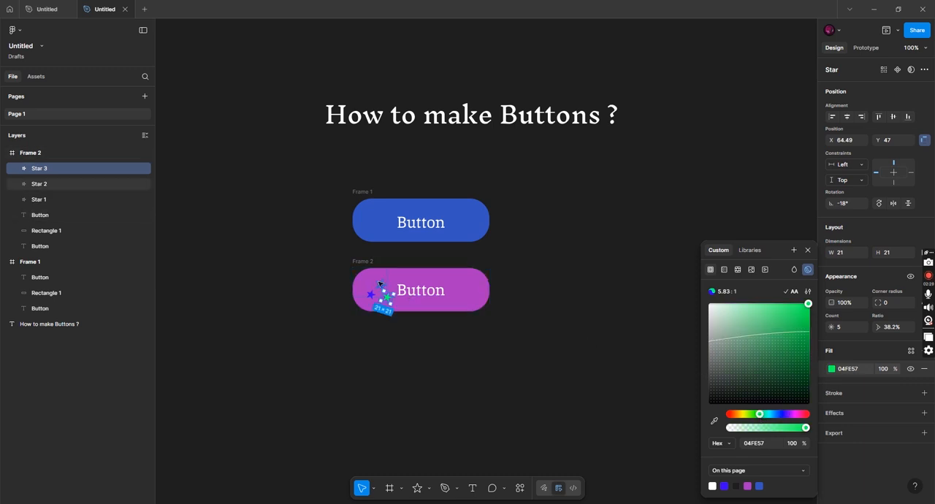
left_click(380, 285)
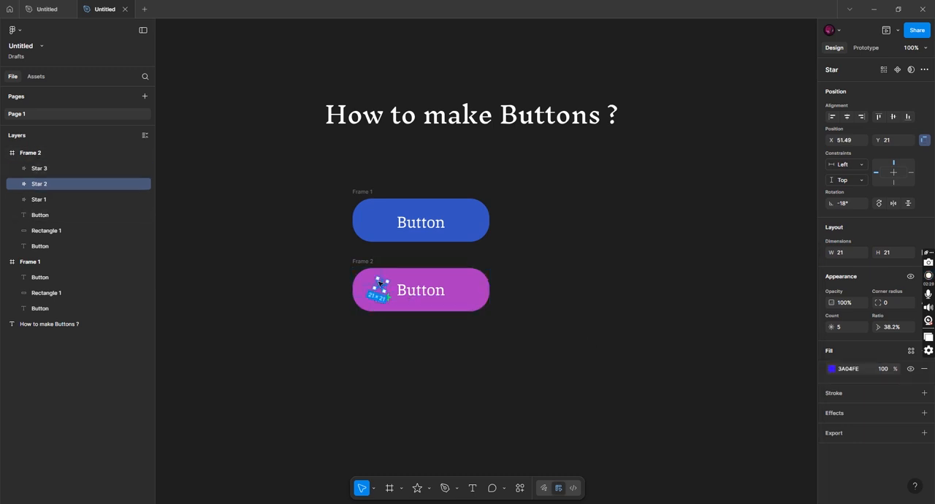
left_click(832, 368)
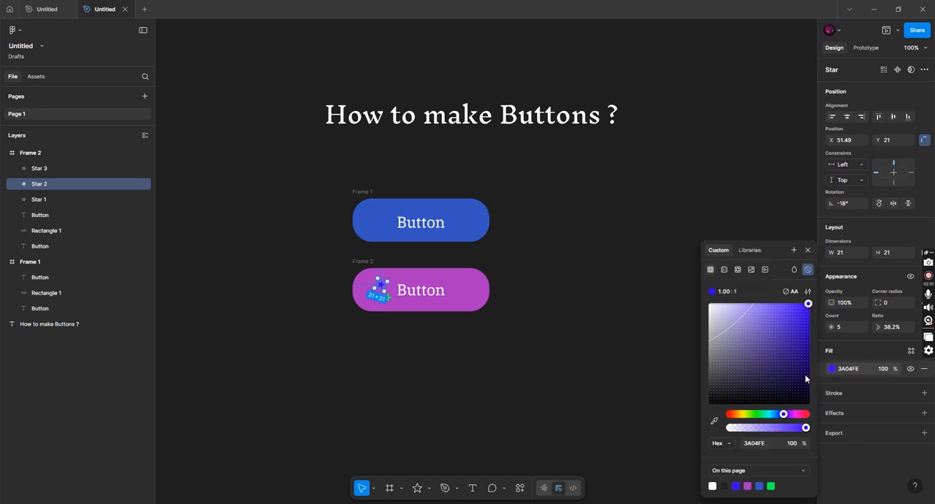
left_click(742, 415)
left_click_drag(767, 415, 735, 415)
left_click(626, 368)
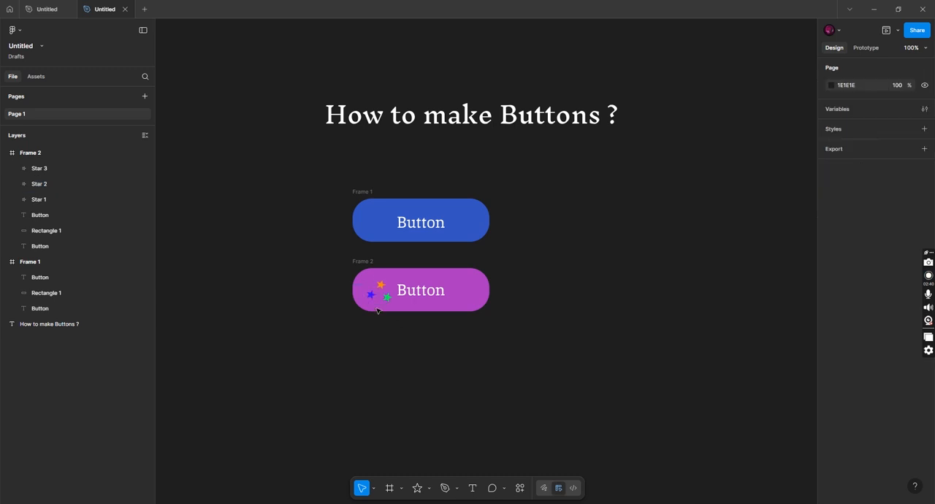
Move the orange star slightly down and align the green star beneath it at X 51.49, Y 53
left_click(417, 294)
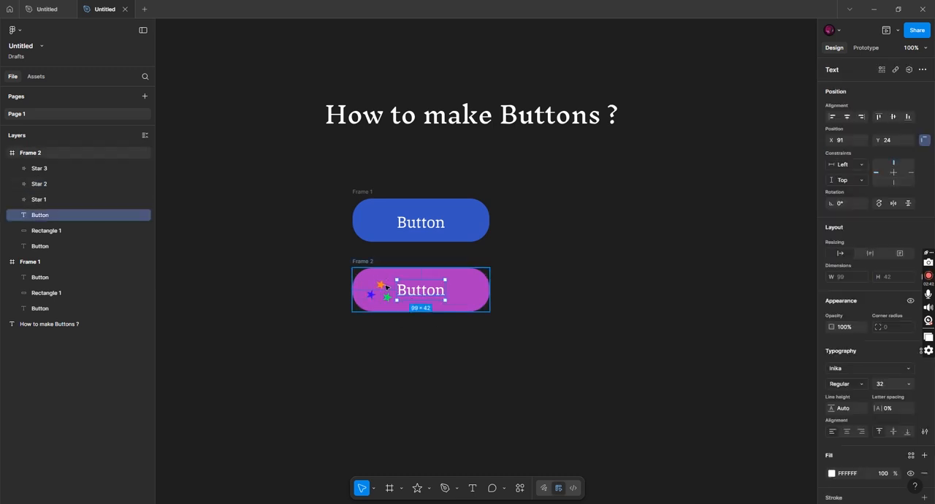
left_click(381, 286)
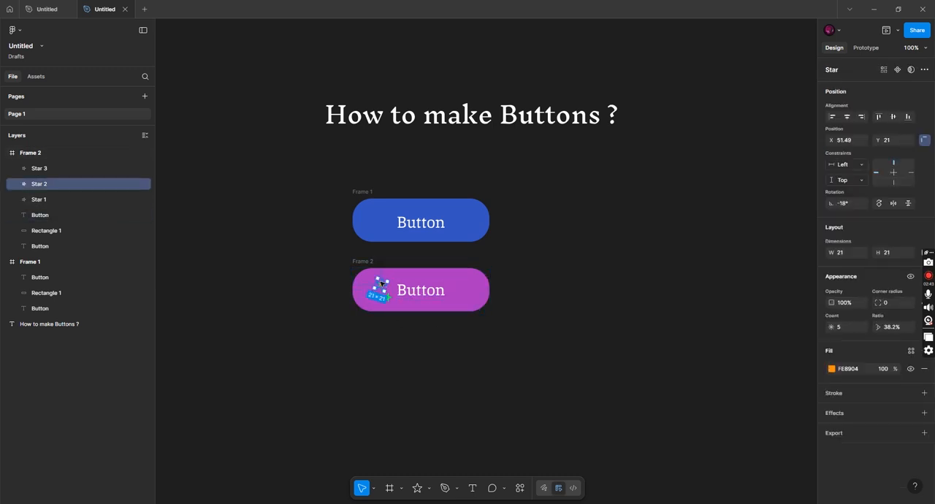
left_click_drag(380, 285, 380, 287)
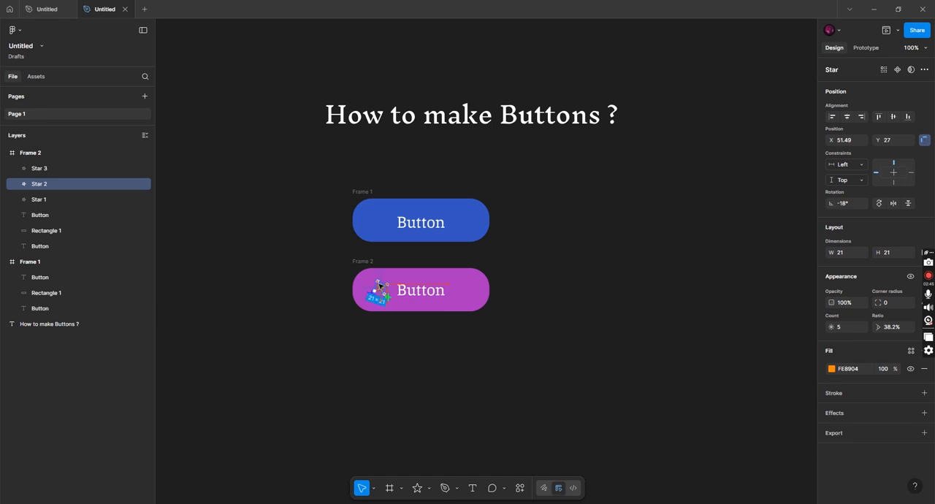
left_click(461, 355)
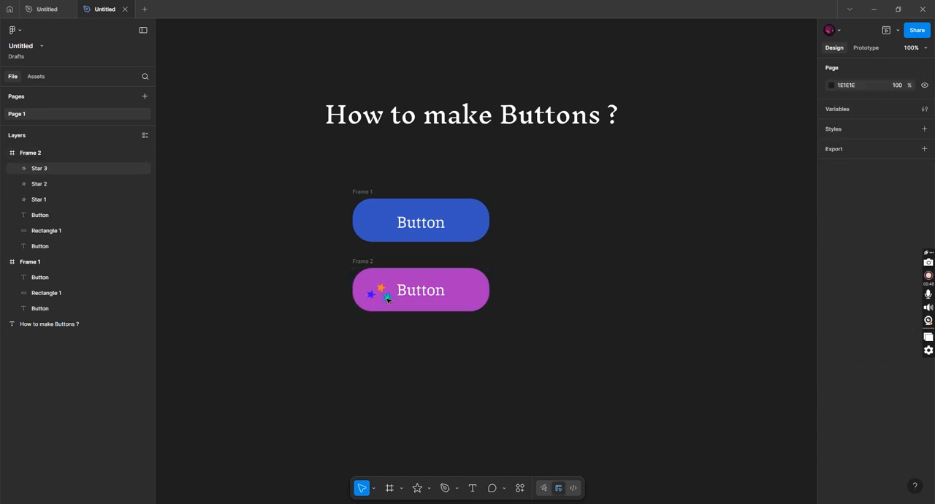
left_click(389, 299)
left_click_drag(388, 300, 385, 301)
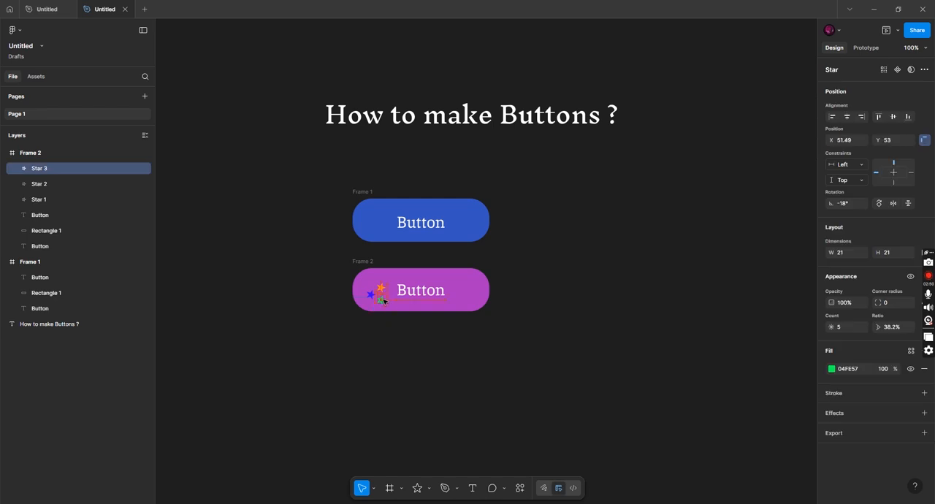
left_click(433, 376)
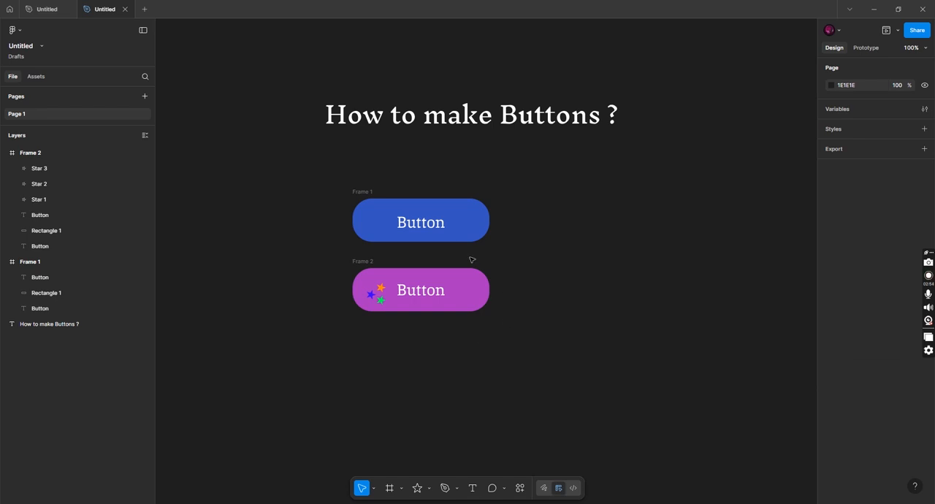
Create a prototype connection from Frame 1 to Frame 2 with On click, Navigate to, Smart animate, Ease out and 300ms
left_click(349, 196)
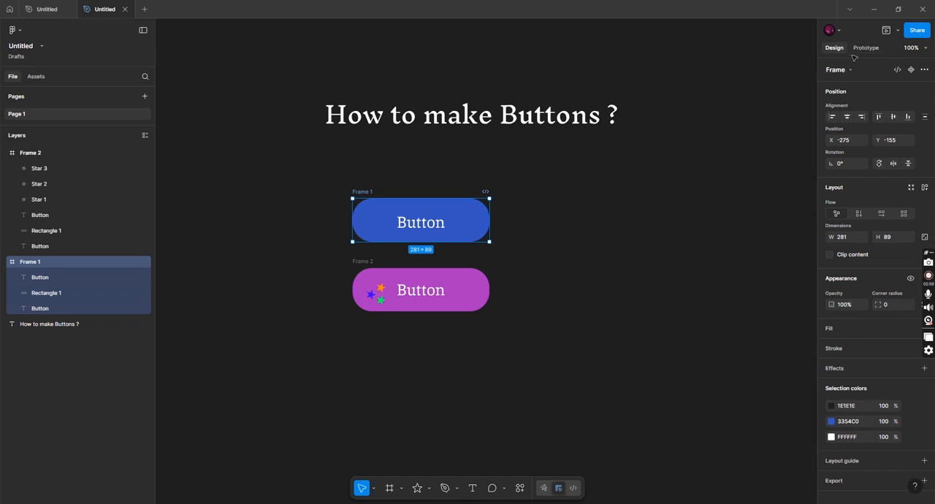
key("Escape")
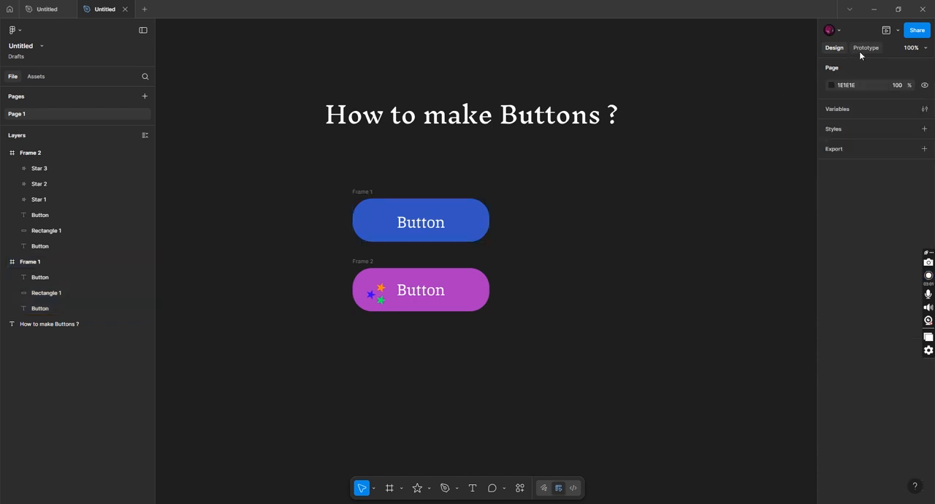
left_click(860, 52)
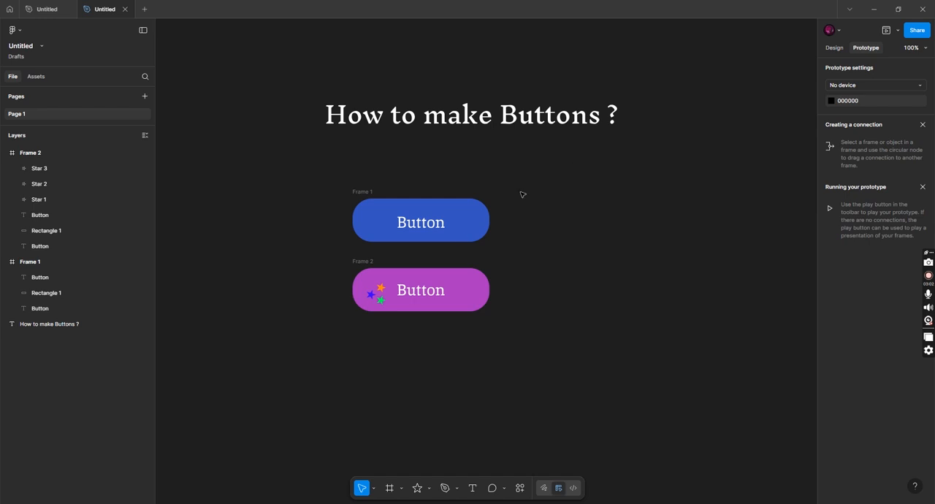
left_click(423, 241)
left_click_drag(421, 243, 418, 272)
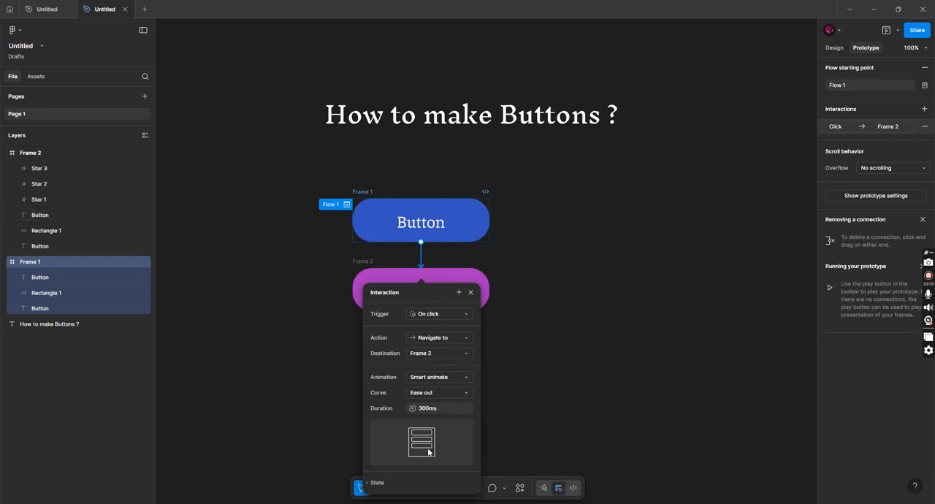
Preview the prototype flow, trigger the blue button and restart the preview
left_click(886, 31)
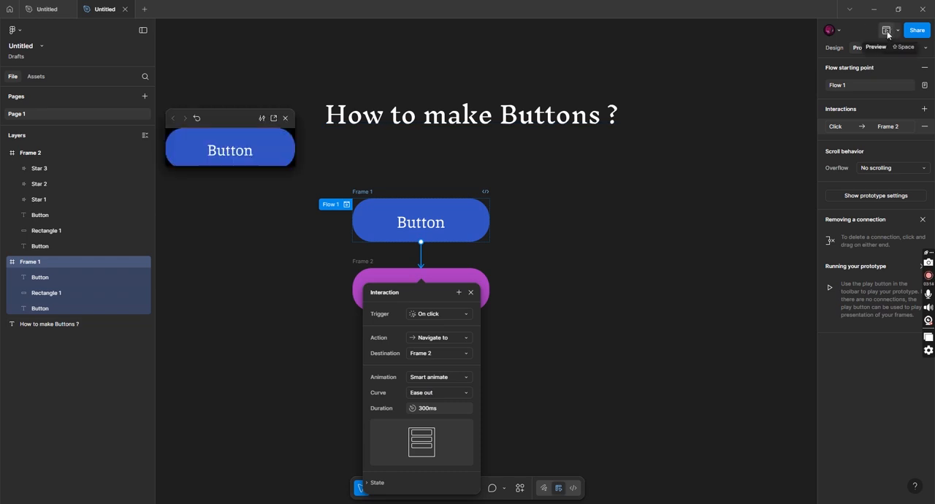
left_click(238, 153)
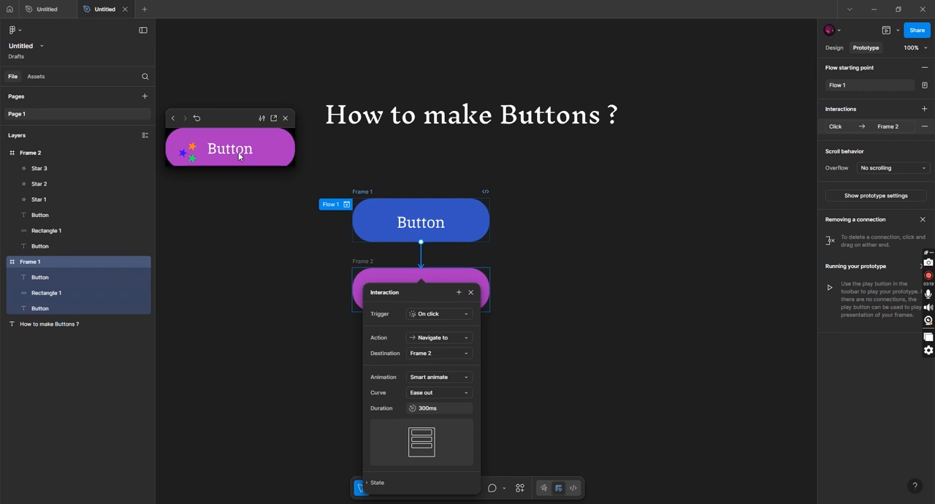
left_click(196, 118)
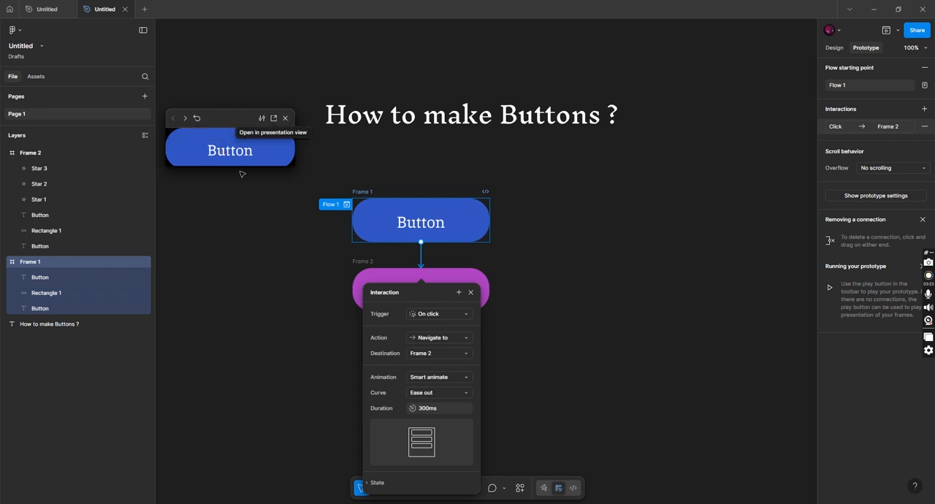
Enlarge the preview window in height and width, and test the blue button's transition in it
left_click_drag(240, 166, 232, 241)
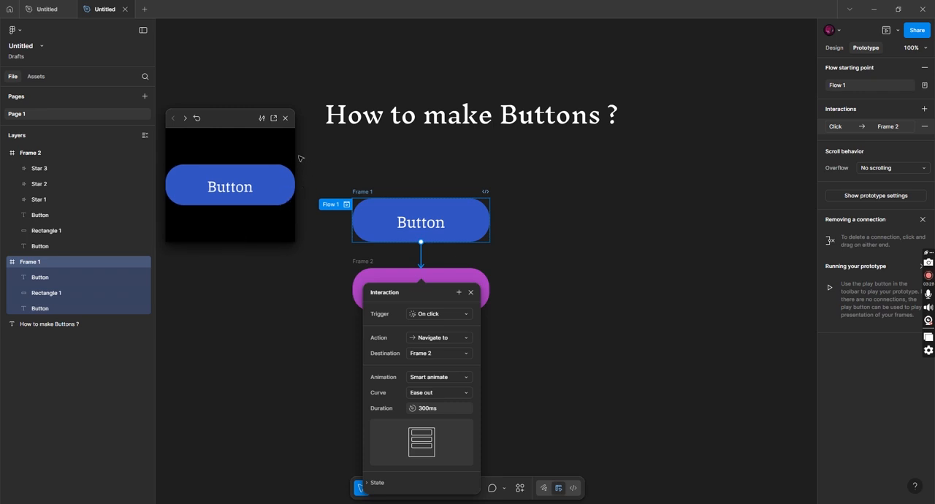
left_click_drag(295, 146, 379, 151)
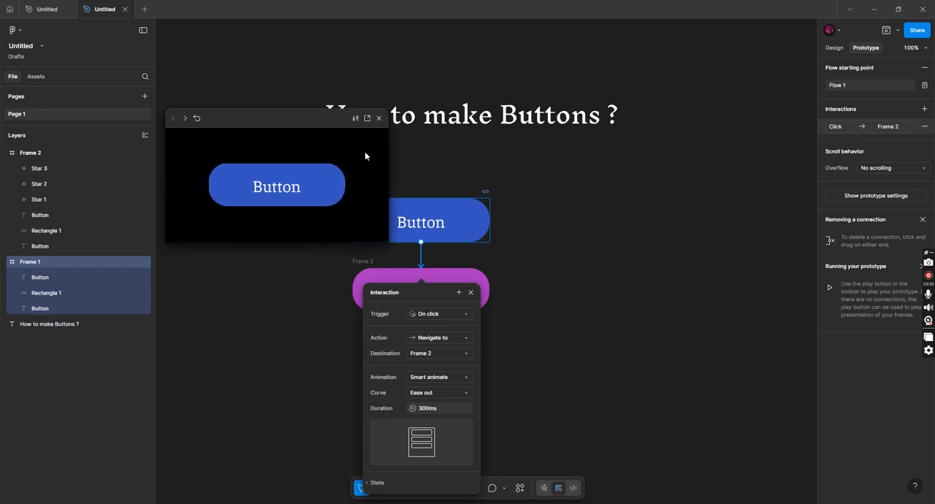
left_click(288, 192)
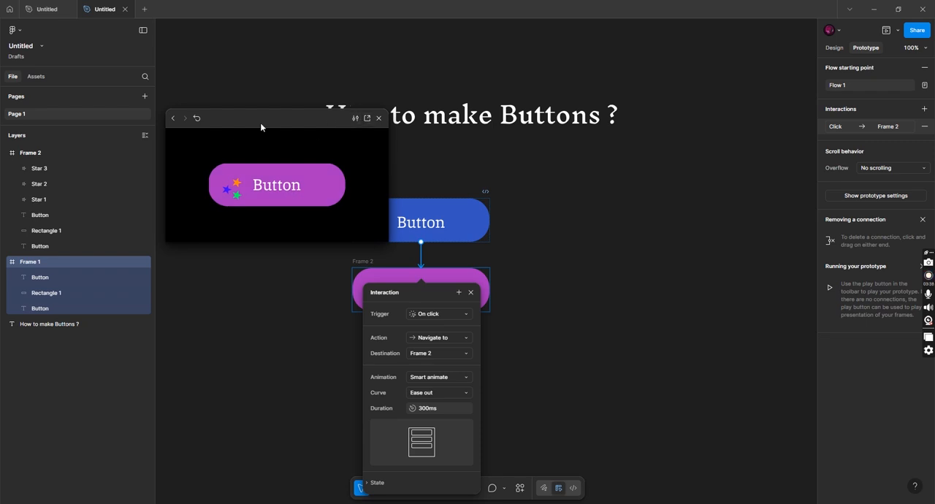
left_click(379, 118)
Present the prototype in its own tab and test the button's transition twice, restarting the flow in between
left_click(888, 30)
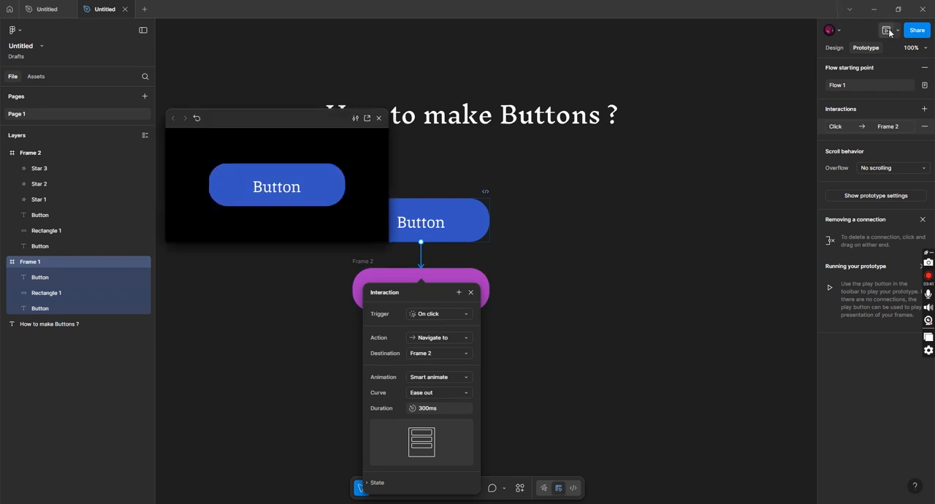
left_click(897, 30)
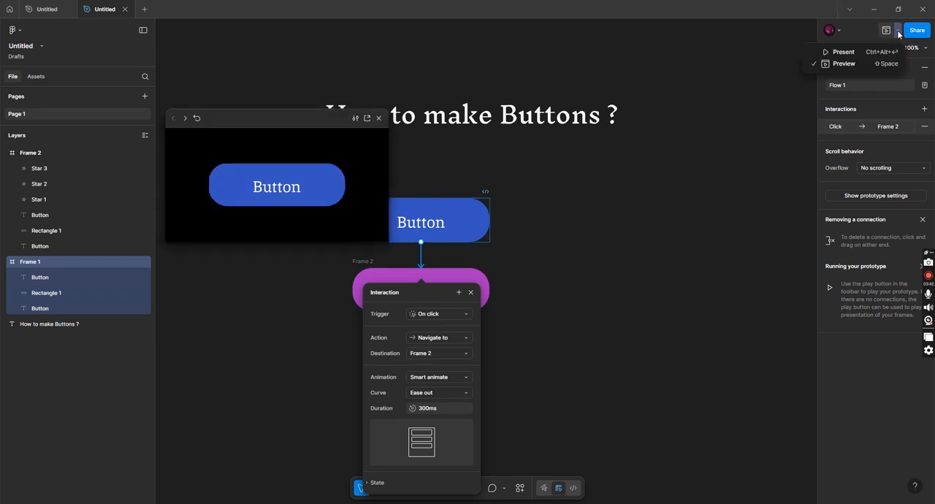
left_click(853, 59)
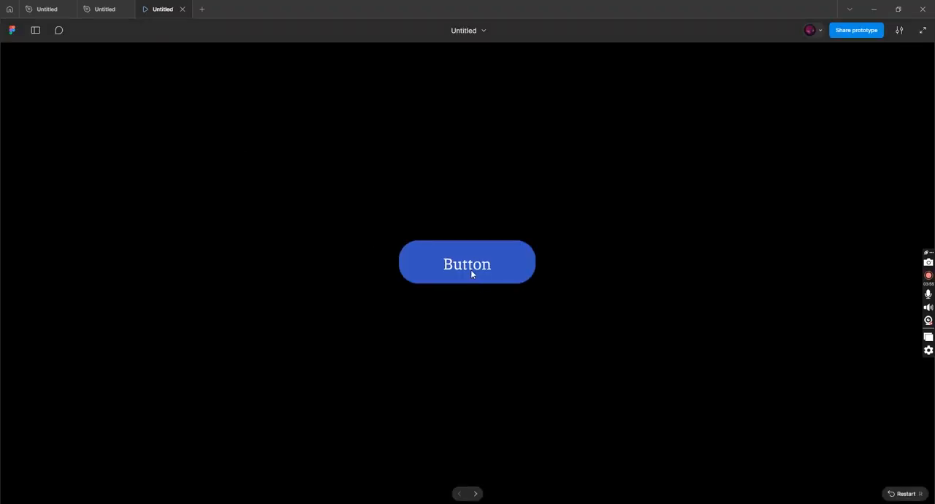
left_click(471, 274)
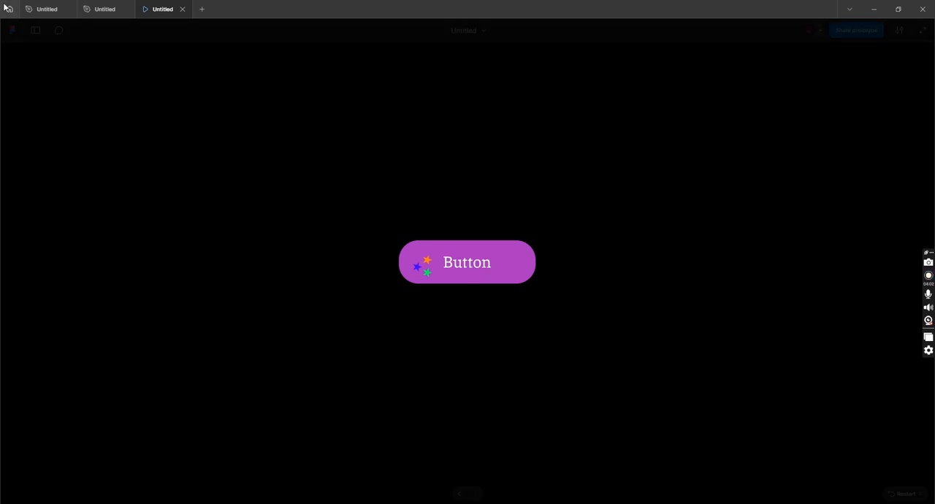
left_click(903, 499)
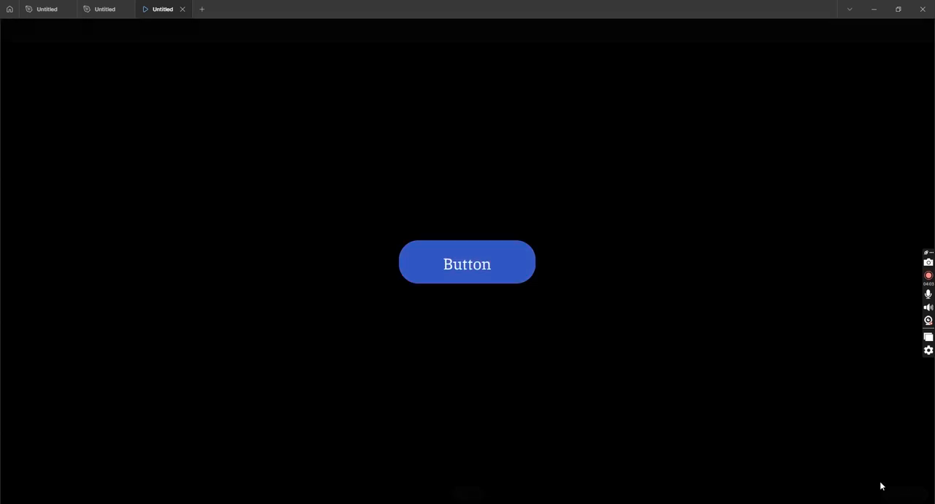
left_click(480, 264)
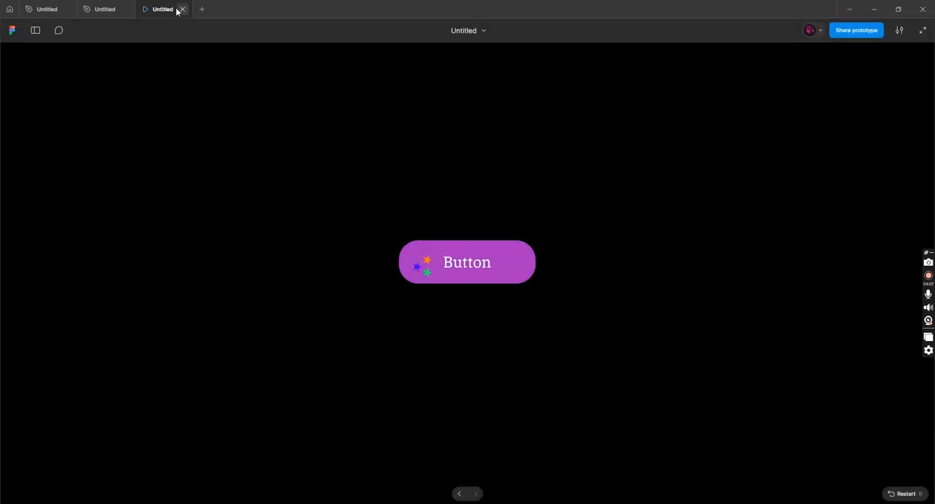
Return to the design file and close the prototype preview, going back to design mode
left_click(102, 11)
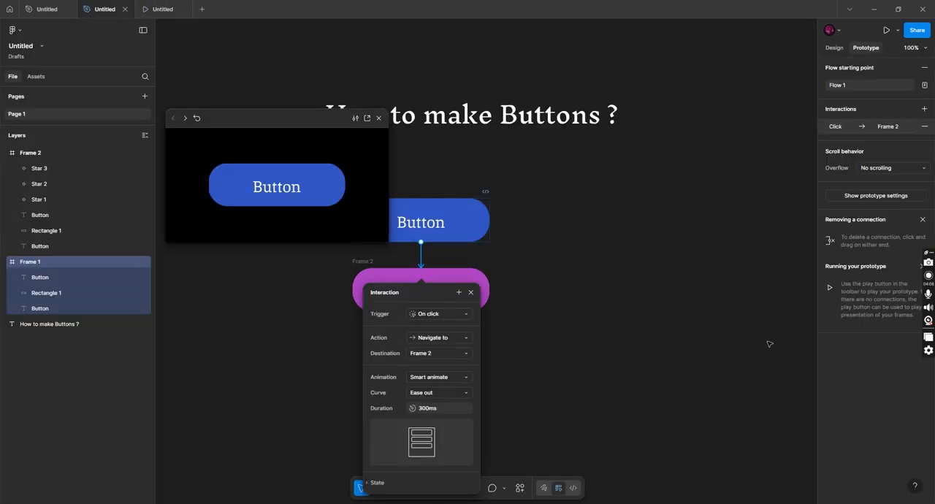
left_click(676, 348)
left_click(379, 119)
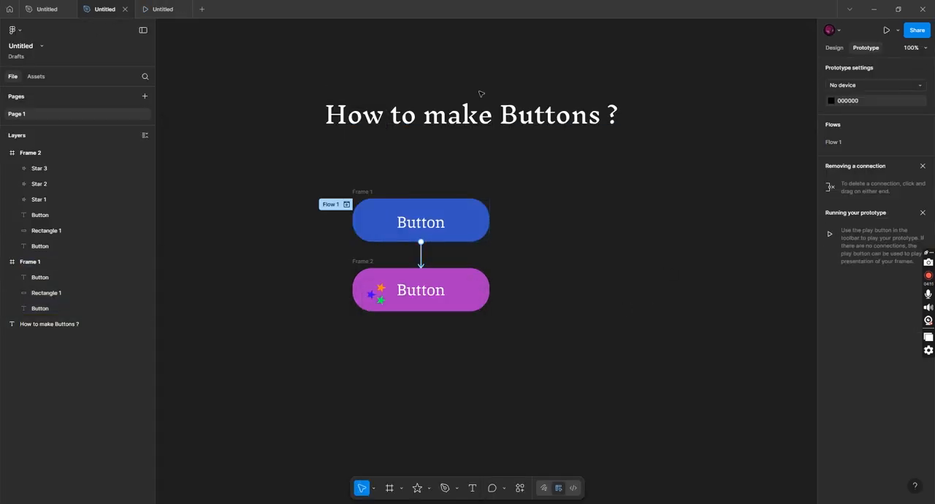
left_click(832, 49)
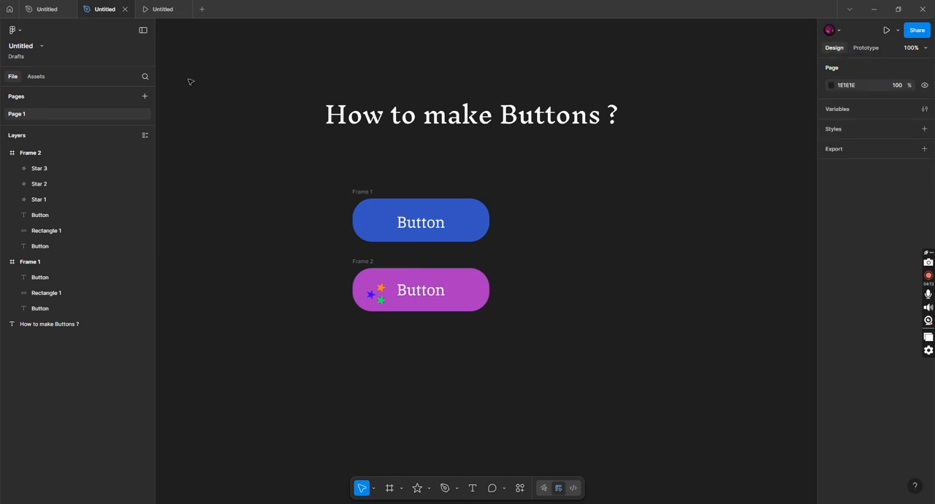